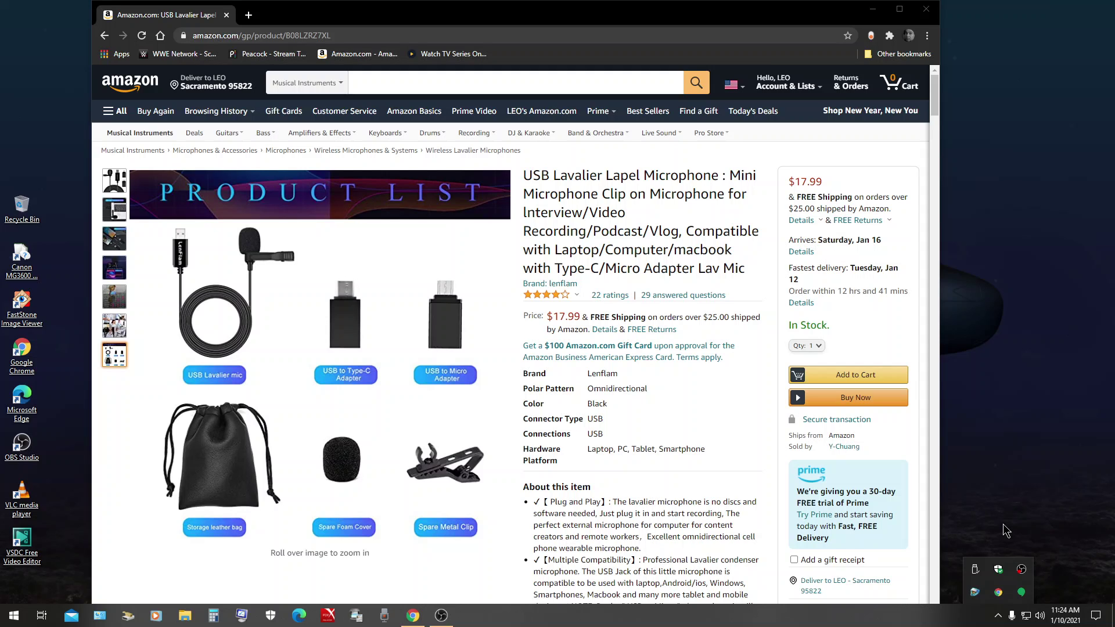
# Step: Maximize Chrome and view the microphone kit's product-list photo in Amazon's full-size image viewer
pyautogui.click(899, 9)
pyautogui.press('F11')
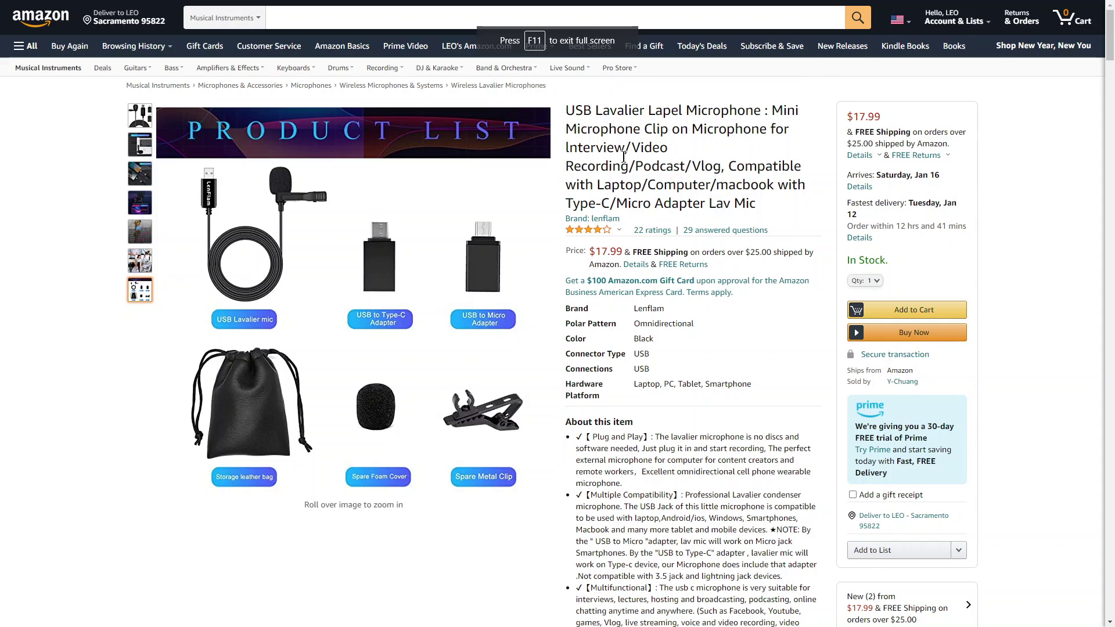
pyautogui.moveTo(319, 361)
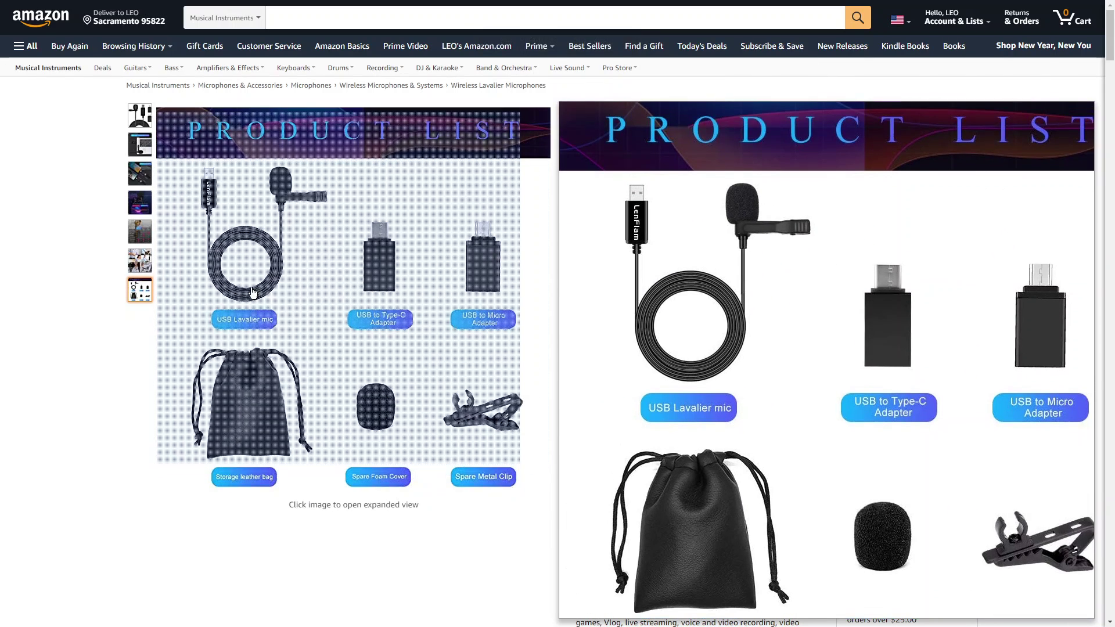
pyautogui.click(259, 285)
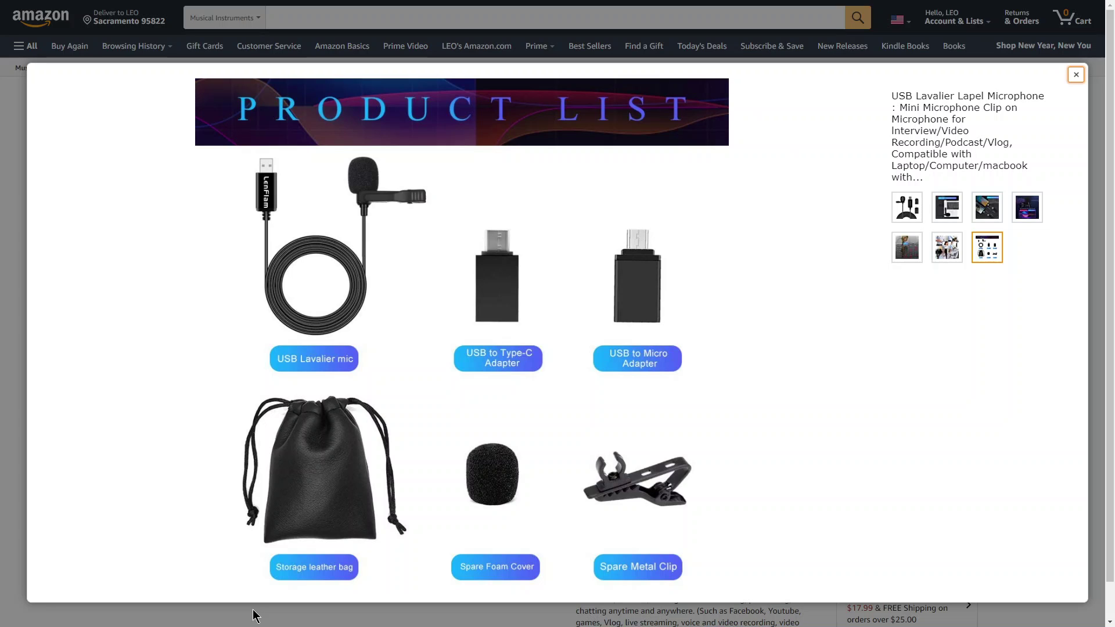
pyautogui.press('F11')
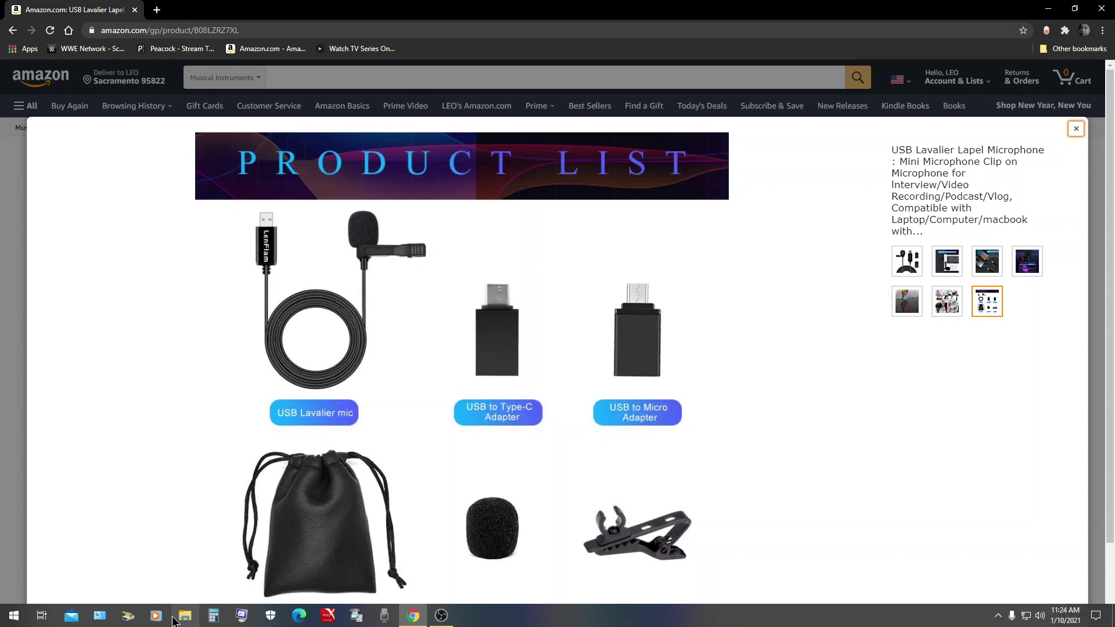
# Step: Open Sound from Control Panel, show the Recording devices and select LENFLAM LAVALIER
pyautogui.click(108, 619)
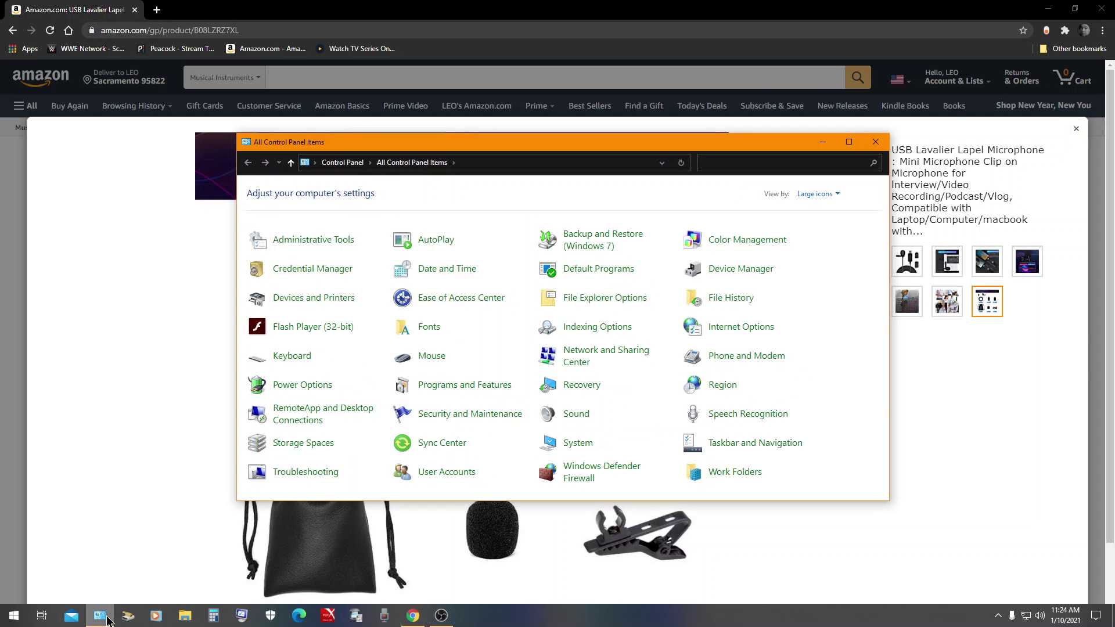
pyautogui.click(576, 414)
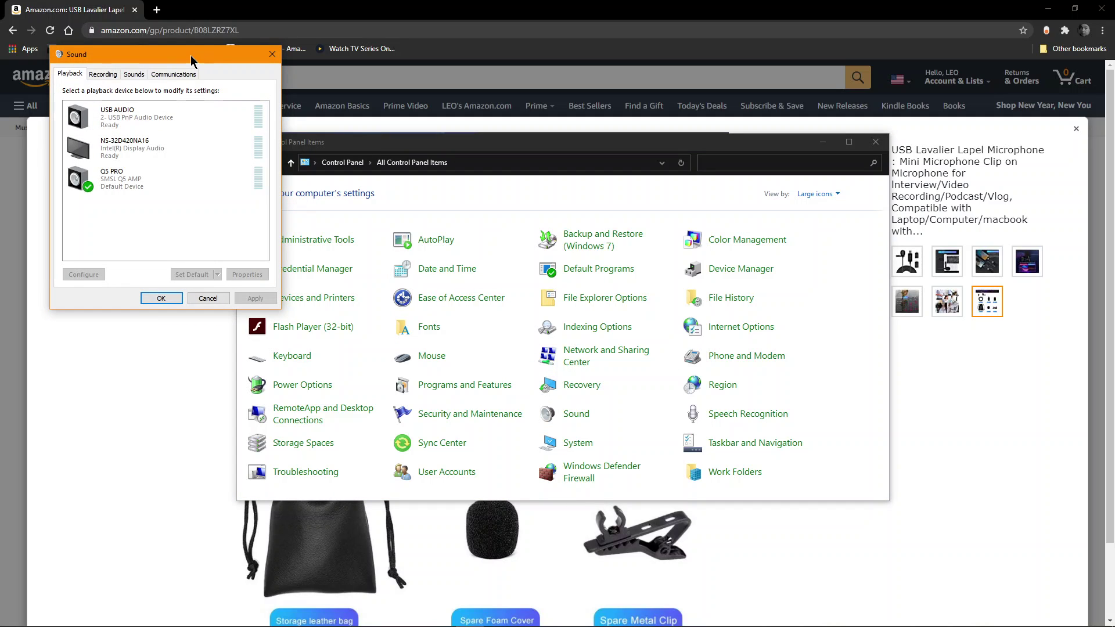
pyautogui.moveTo(190, 55); pyautogui.dragTo(531, 287)
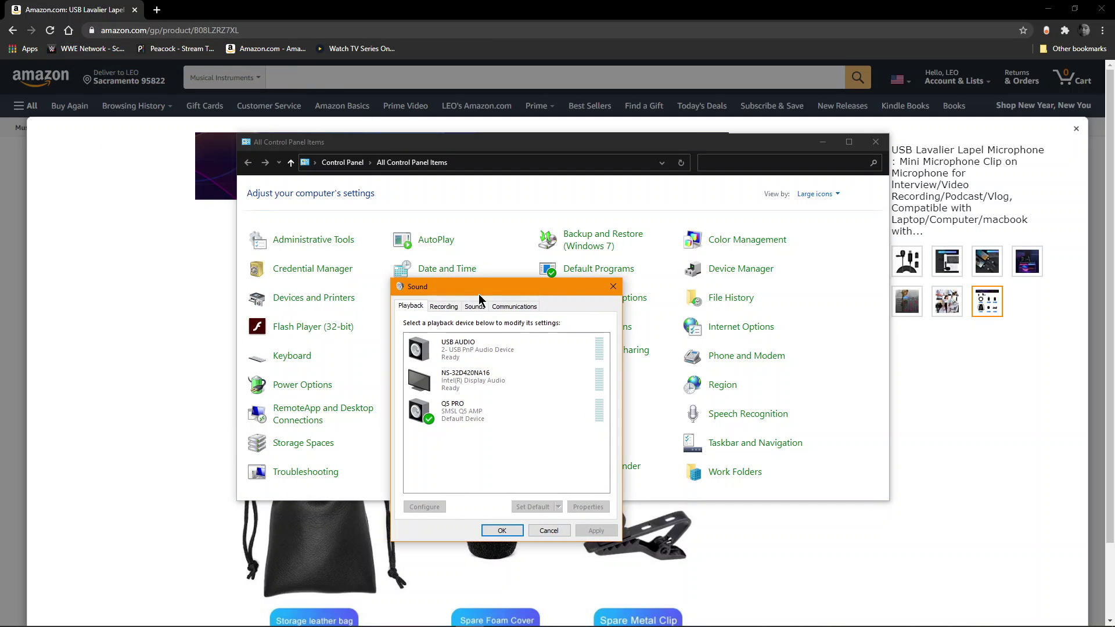
pyautogui.click(443, 306)
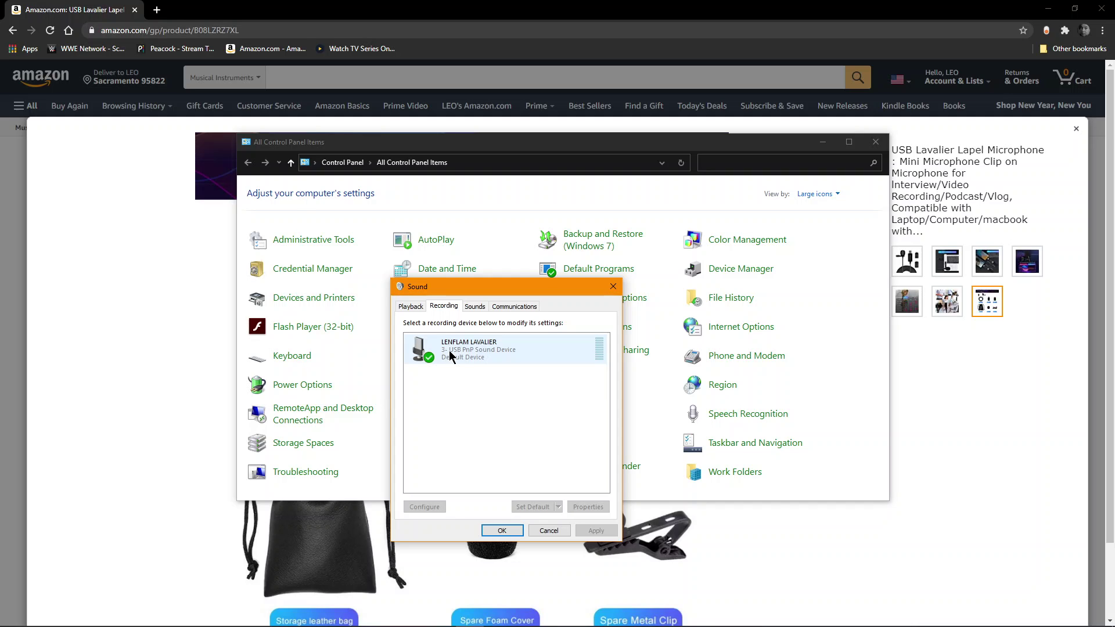
pyautogui.click(451, 353)
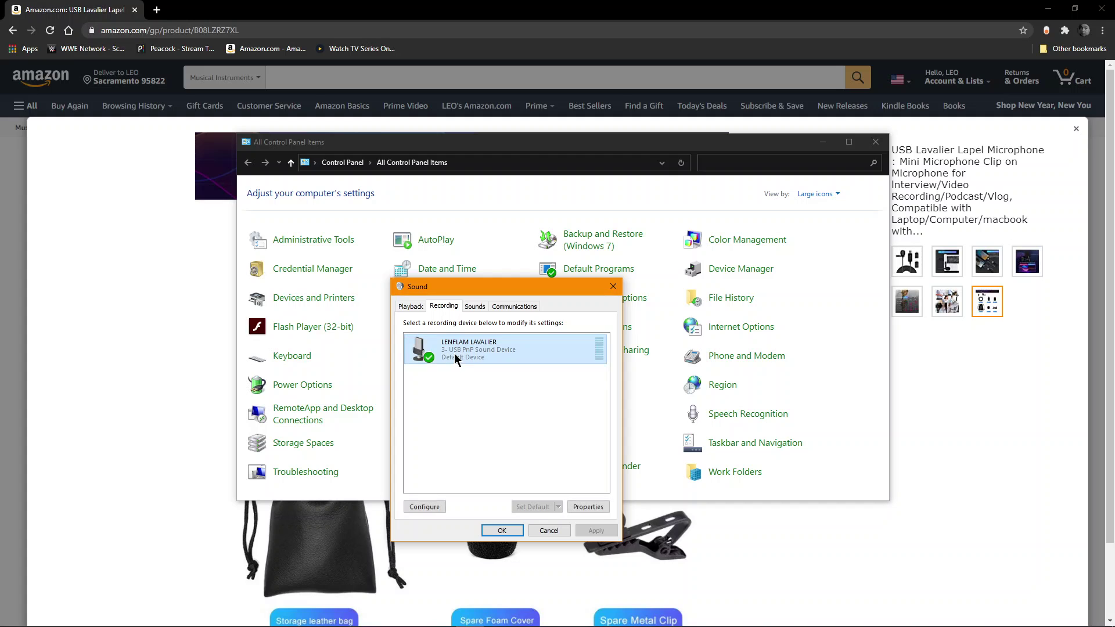
# Step: Open the LENFLAM LAVALIER properties and view its AGC option on the Custom tab
pyautogui.click(588, 507)
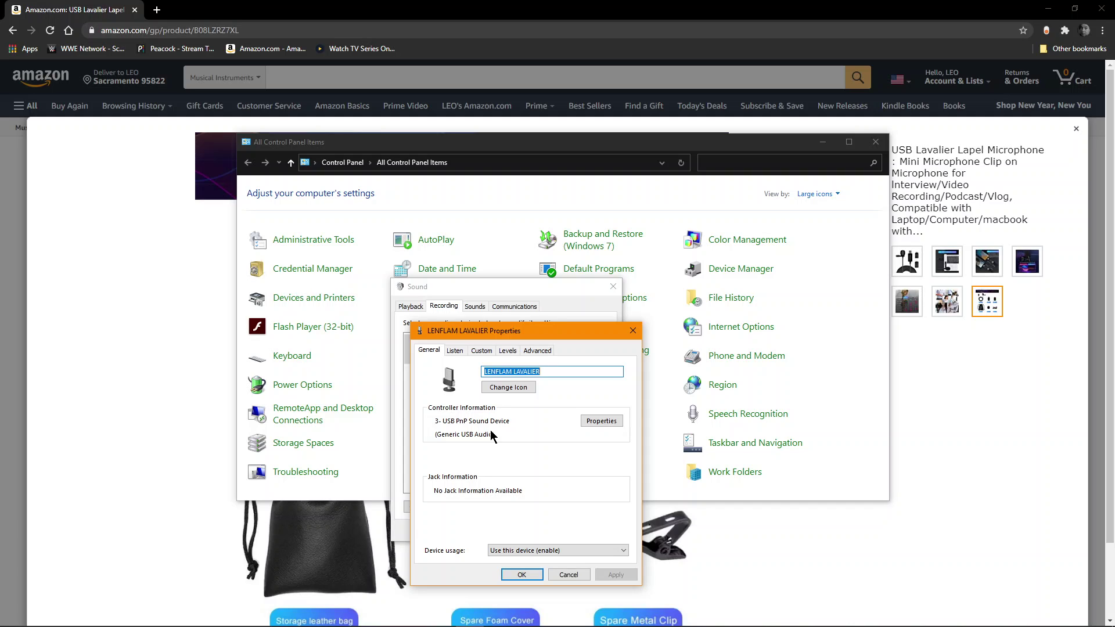
pyautogui.click(481, 351)
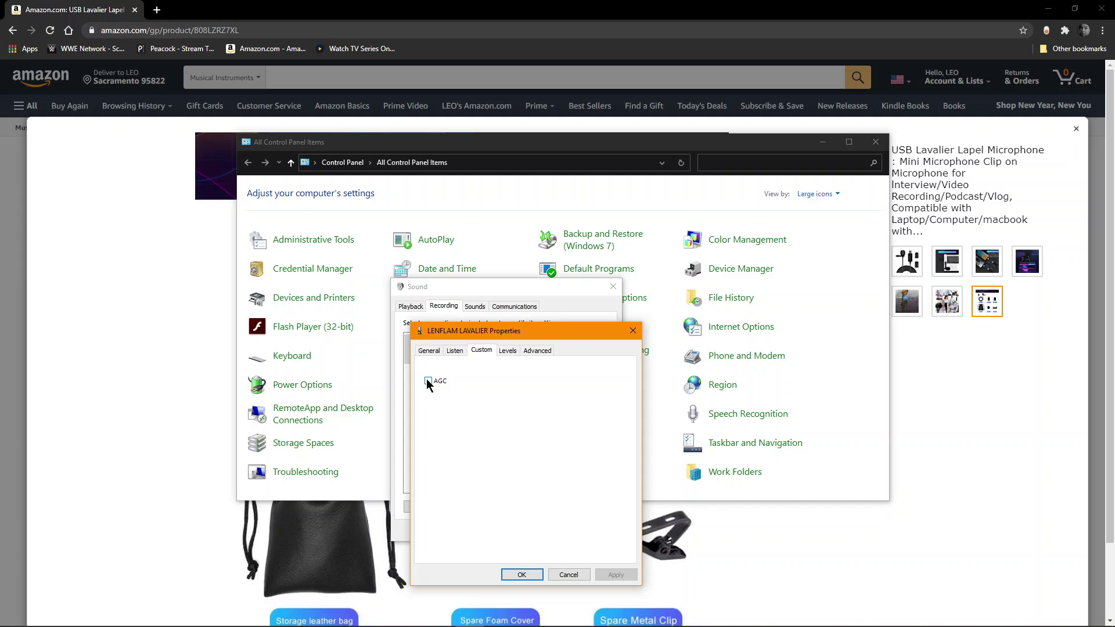
pyautogui.click(507, 352)
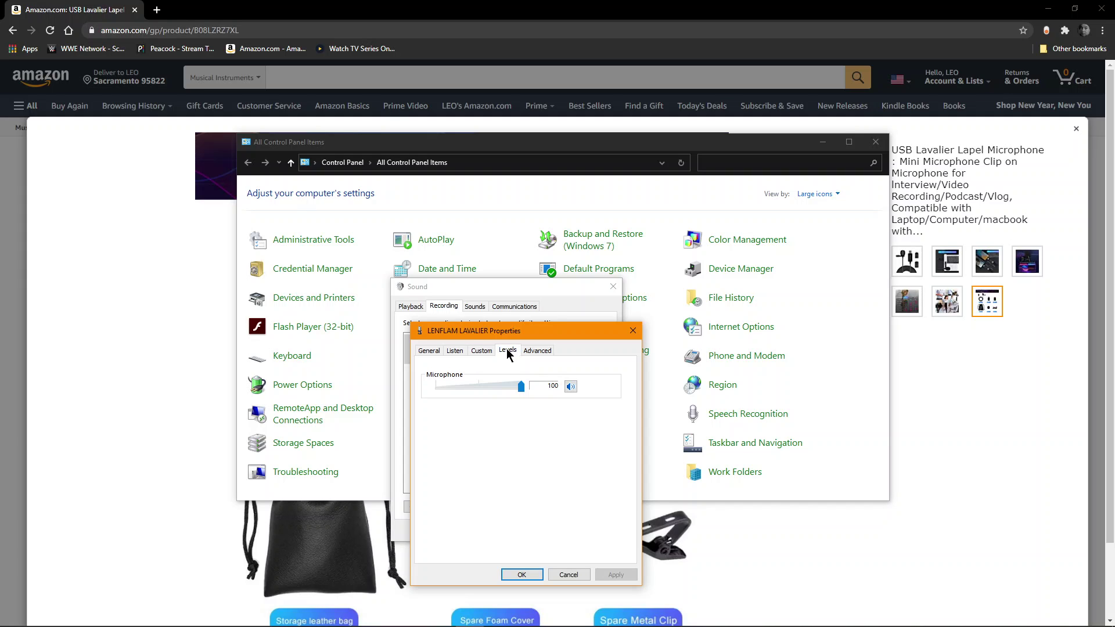
pyautogui.click(439, 386)
pyautogui.click(440, 386)
pyautogui.moveTo(437, 386); pyautogui.dragTo(450, 386)
pyautogui.click(518, 390)
pyautogui.click(534, 350)
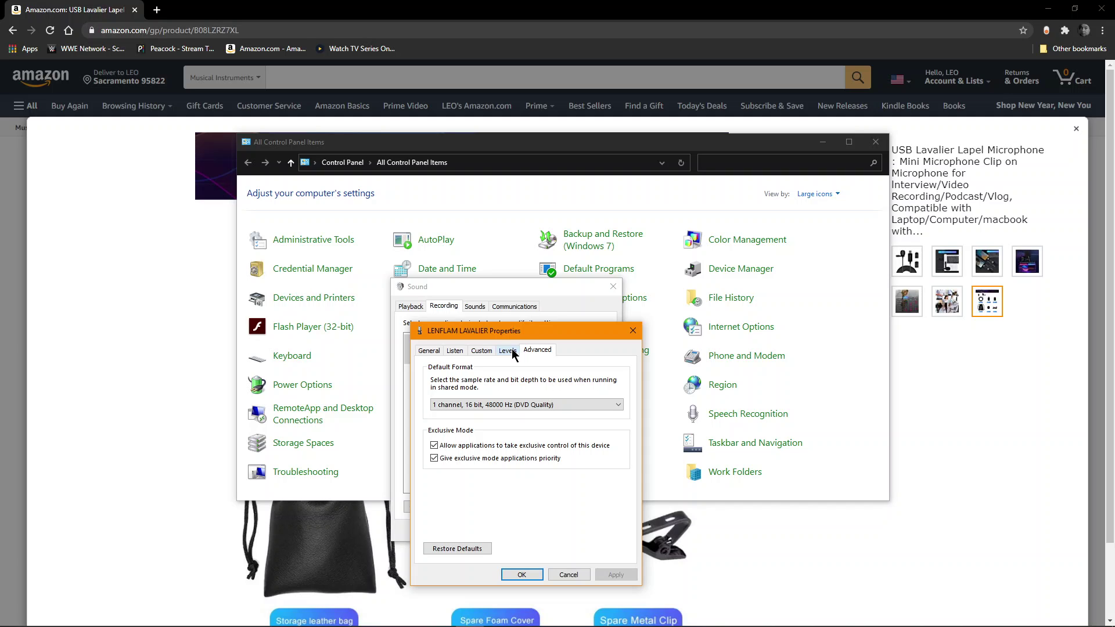
pyautogui.click(512, 352)
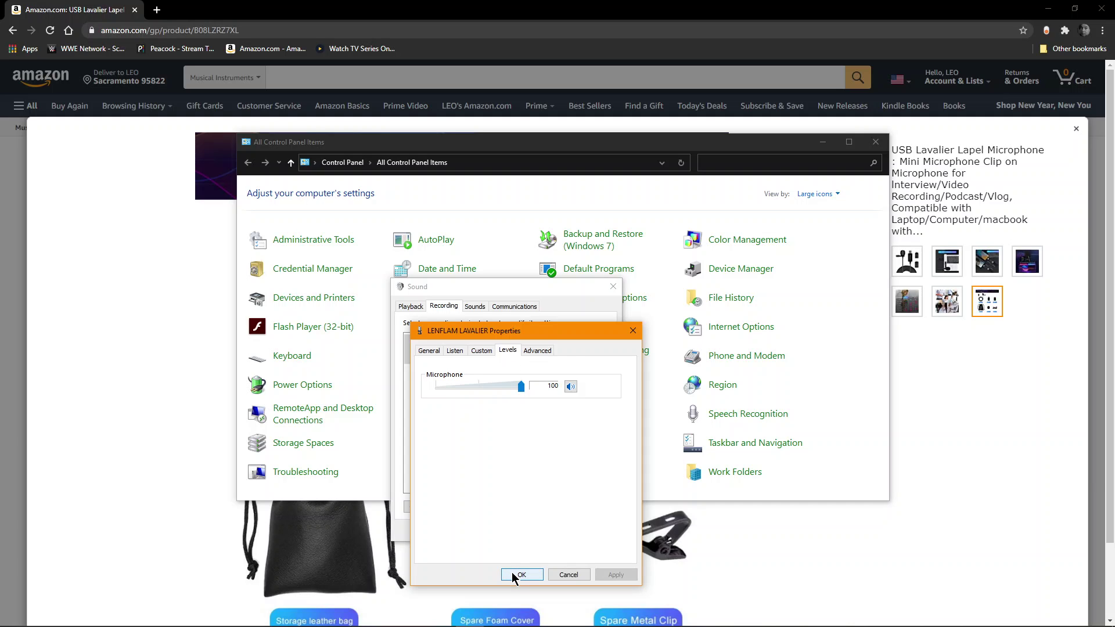
# Step: Confirm the microphone properties and Sound dialog with OK, then reopen Sound and show hidden tray icons
pyautogui.click(512, 574)
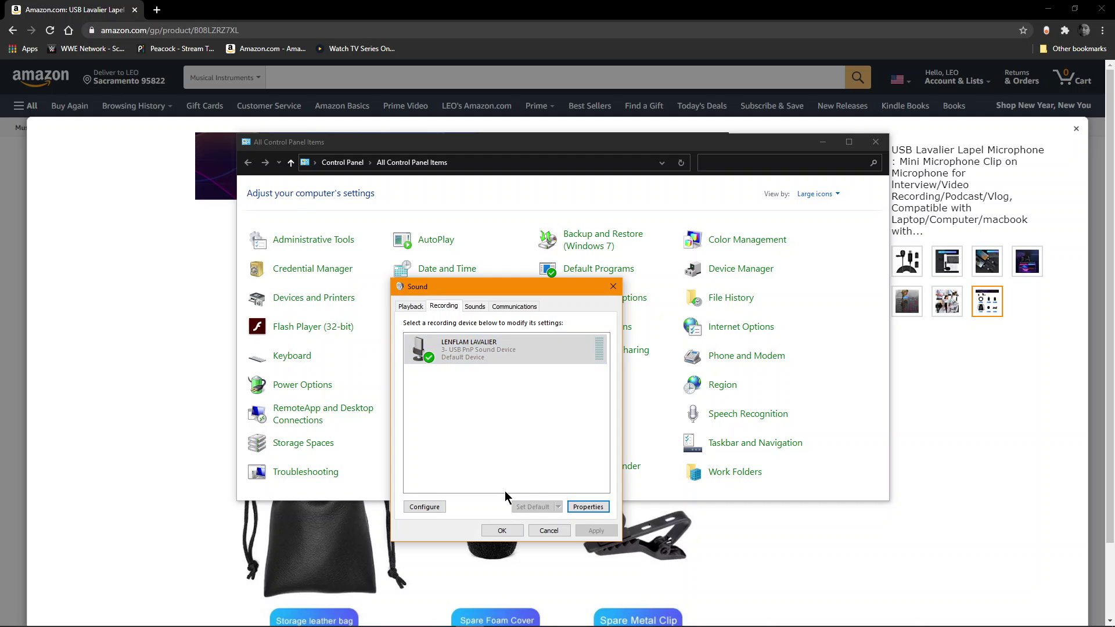
pyautogui.click(501, 530)
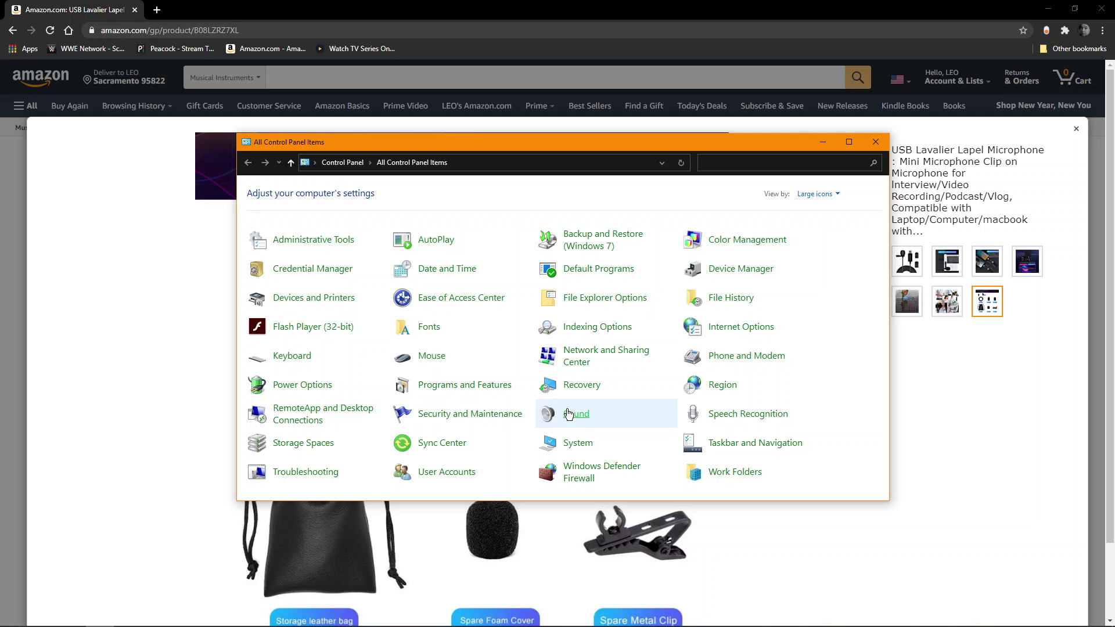
pyautogui.click(568, 413)
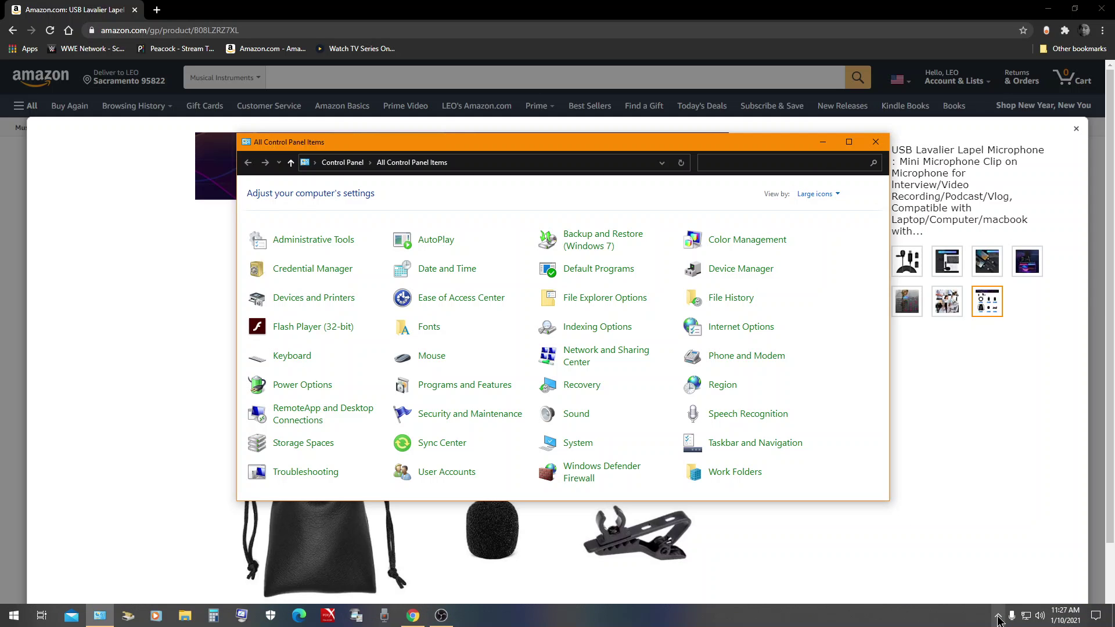
pyautogui.click(999, 617)
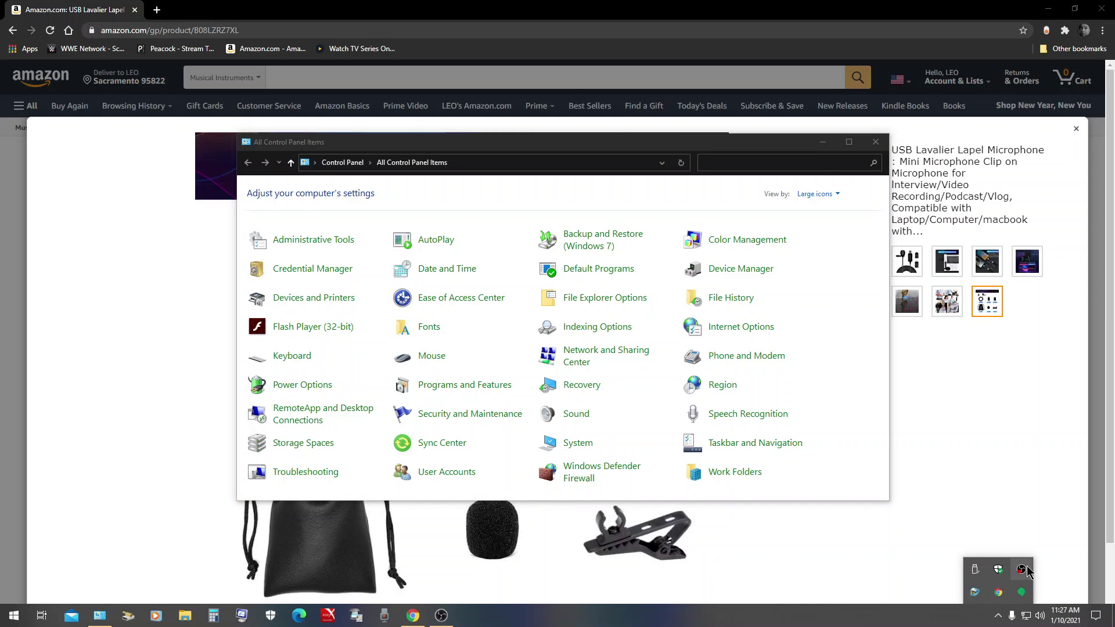